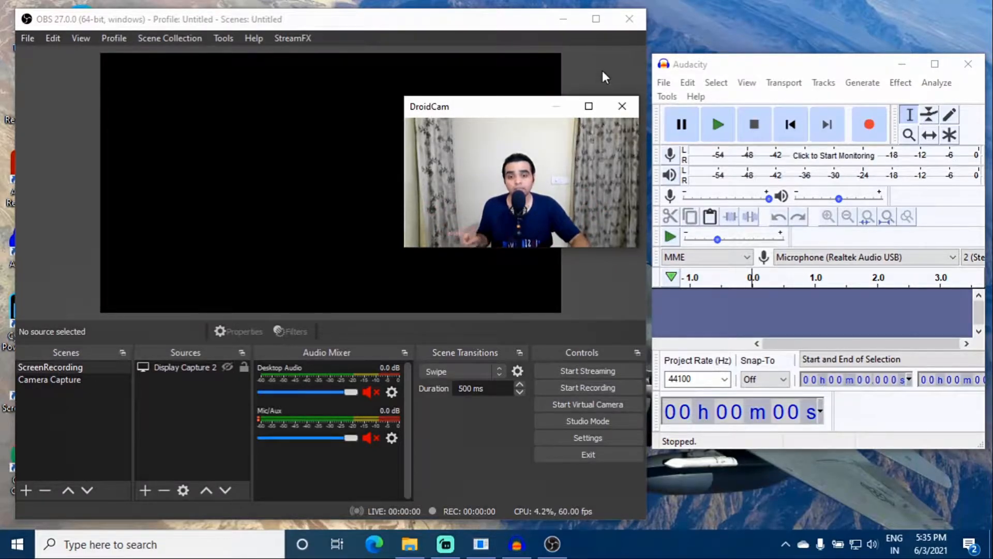
- Unmute the Mic/Aux input and make the Display Capture 2 source visible in the ScreenRecording scene
left_click(596, 19)
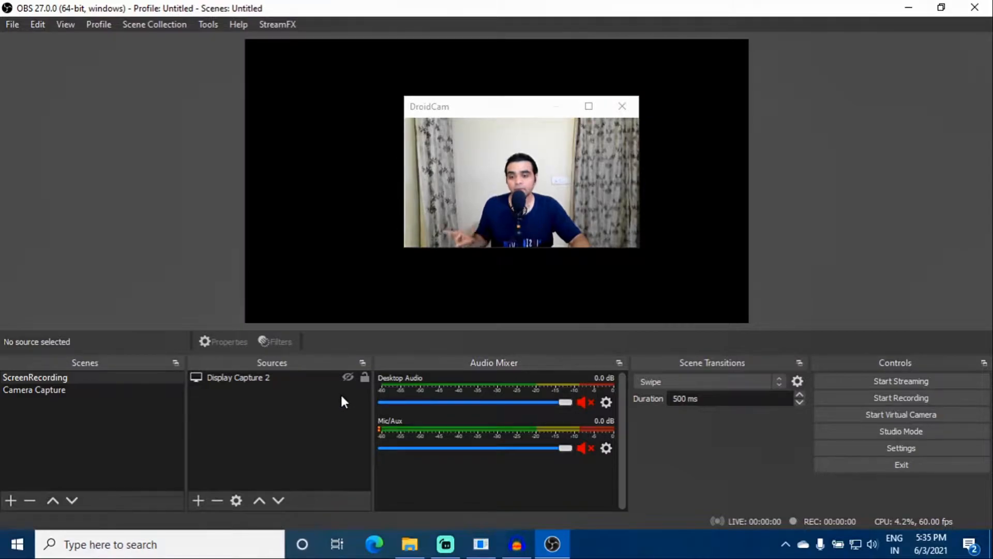
left_click_drag(499, 113, 294, 202)
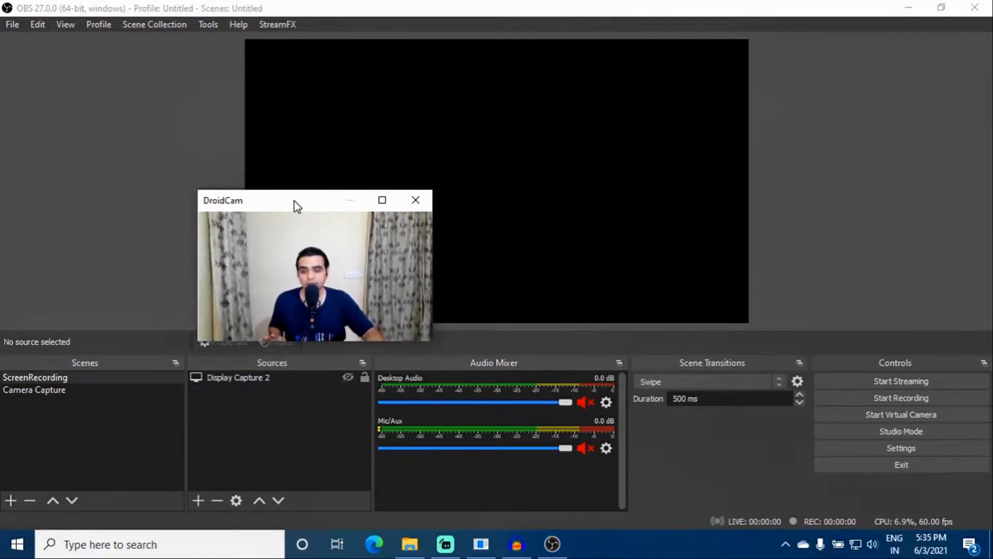
left_click(347, 377)
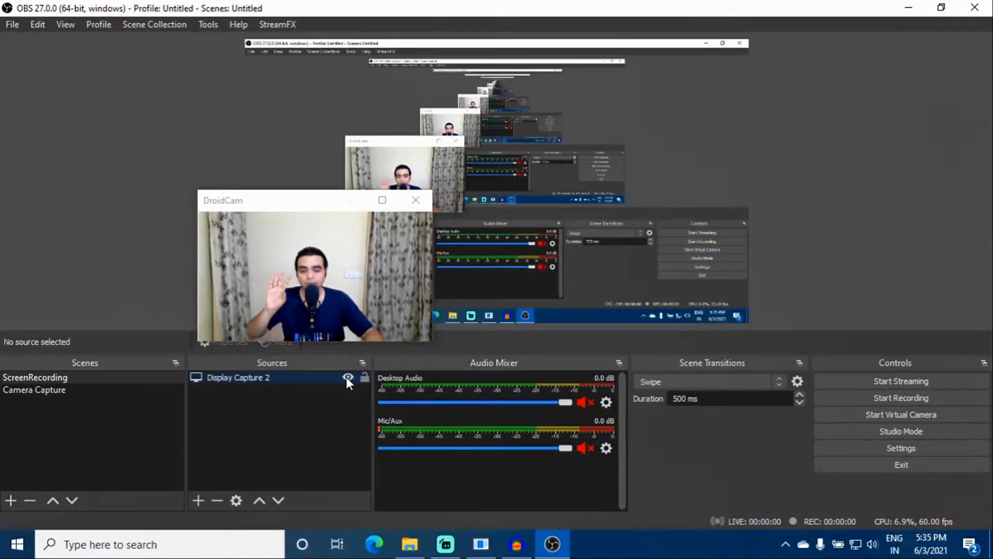
left_click(346, 377)
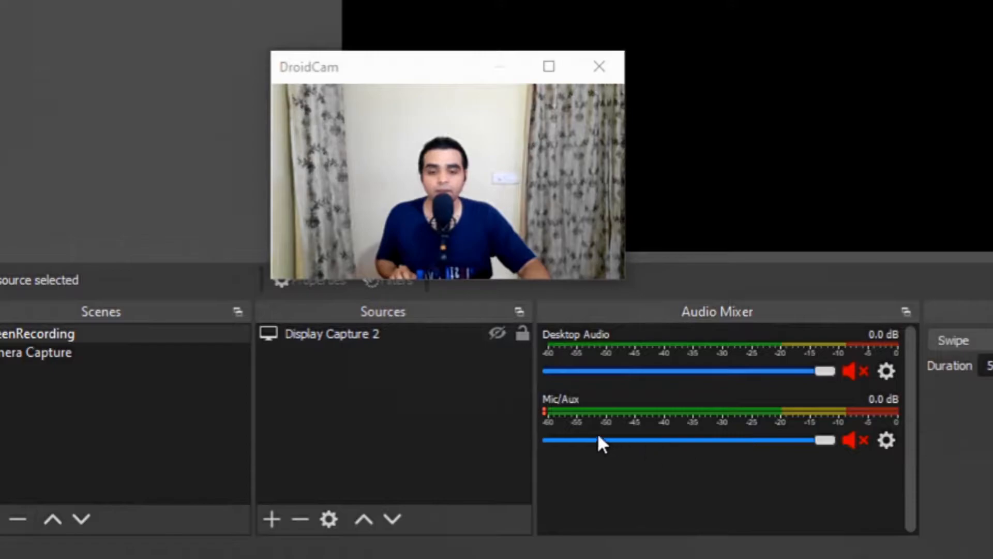
left_click(853, 440)
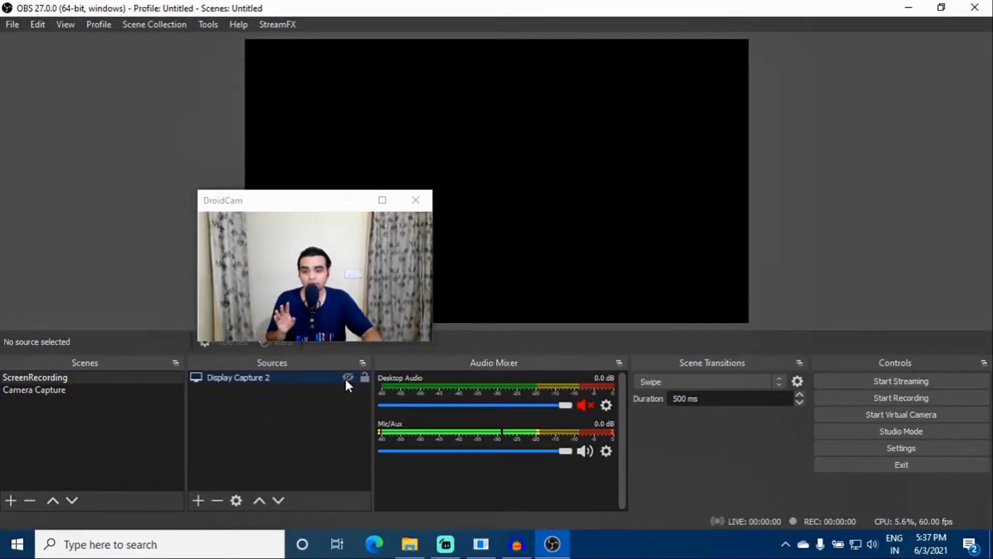
left_click(347, 378)
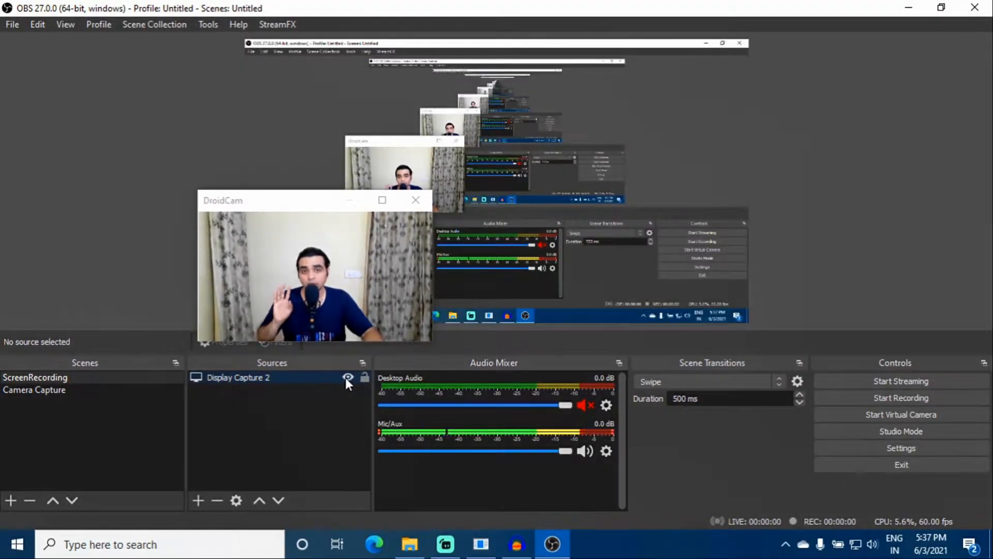
- Switch to Audacity and set the recording device to Microphone (Realtek Audio USB)
left_click(905, 8)
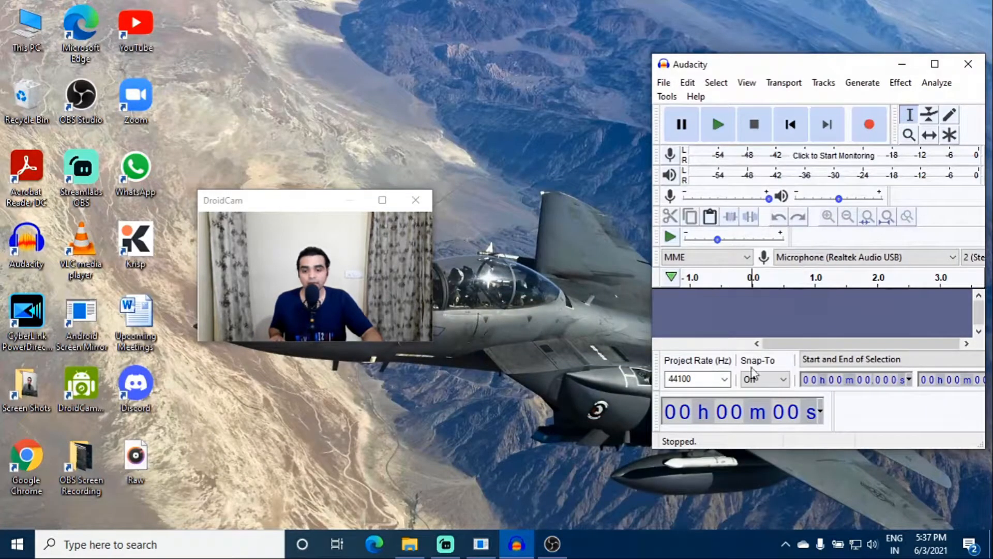
left_click(934, 64)
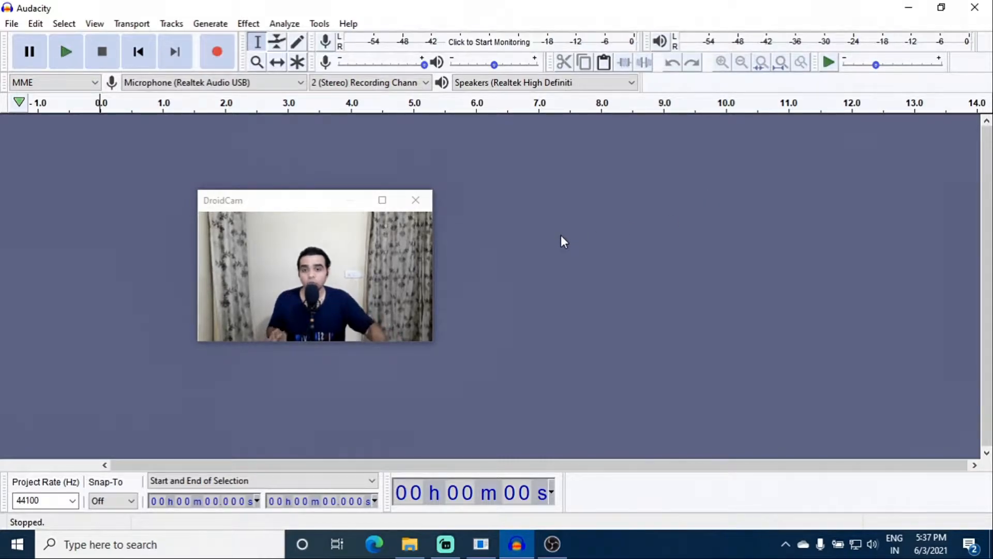
left_click_drag(288, 202, 471, 193)
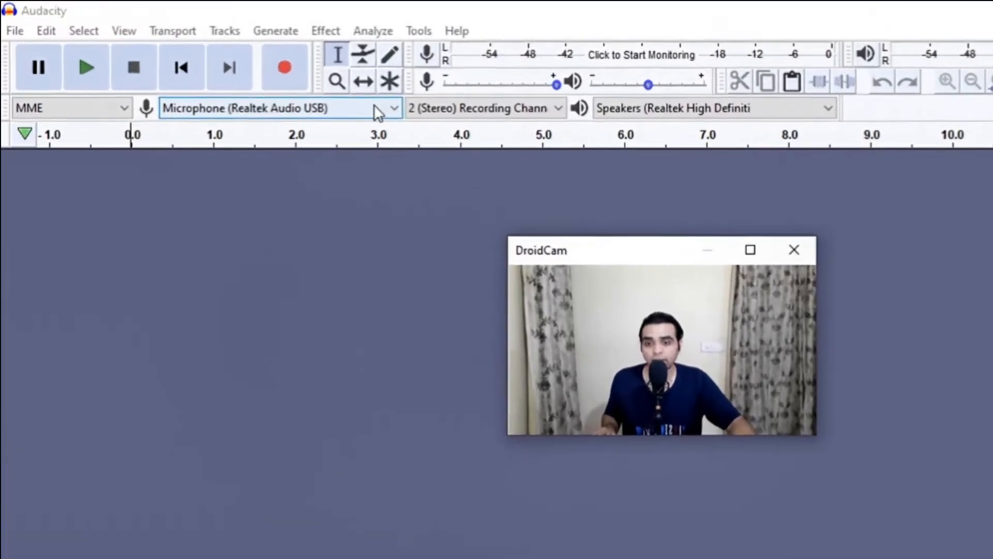
left_click(285, 80)
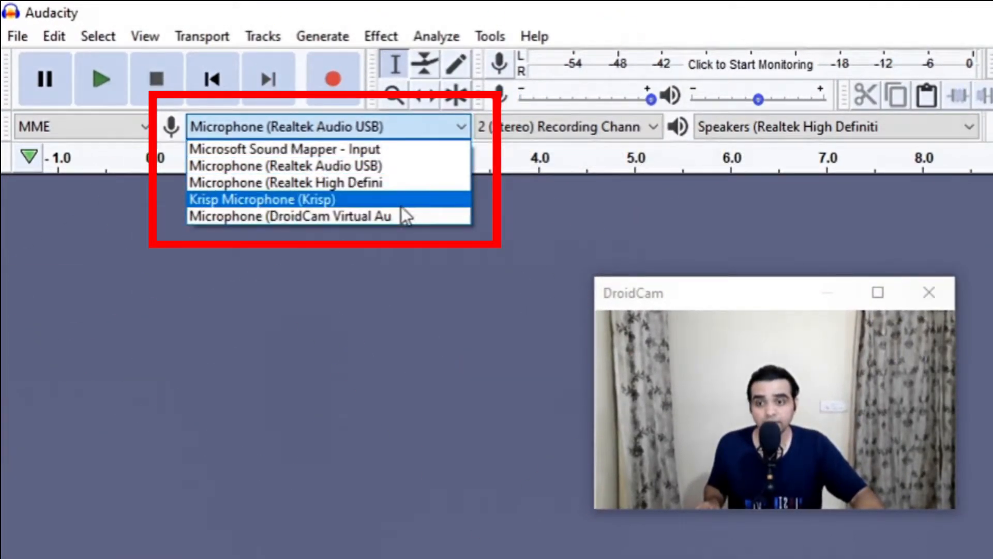
left_click(401, 165)
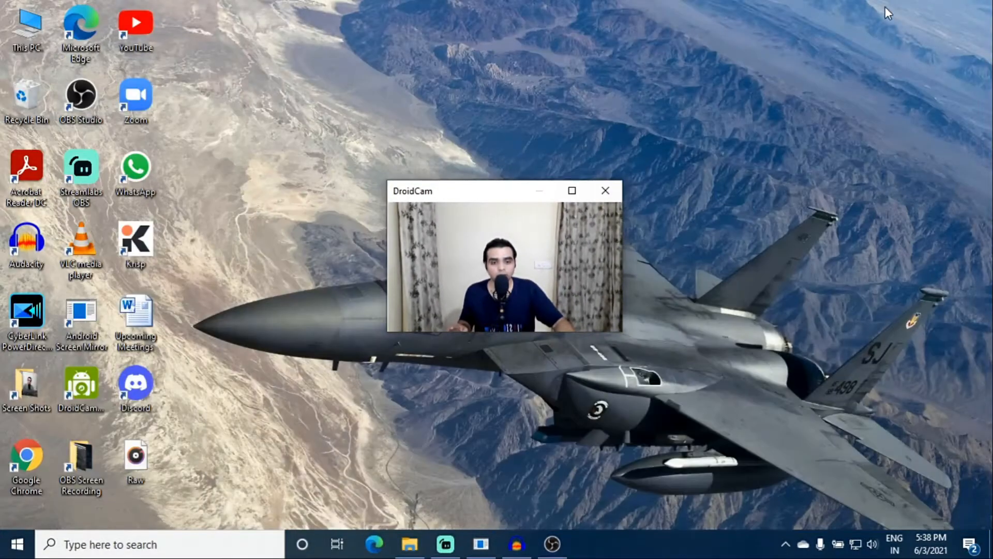
- Switch to OBS and start recording the screen
left_click(552, 549)
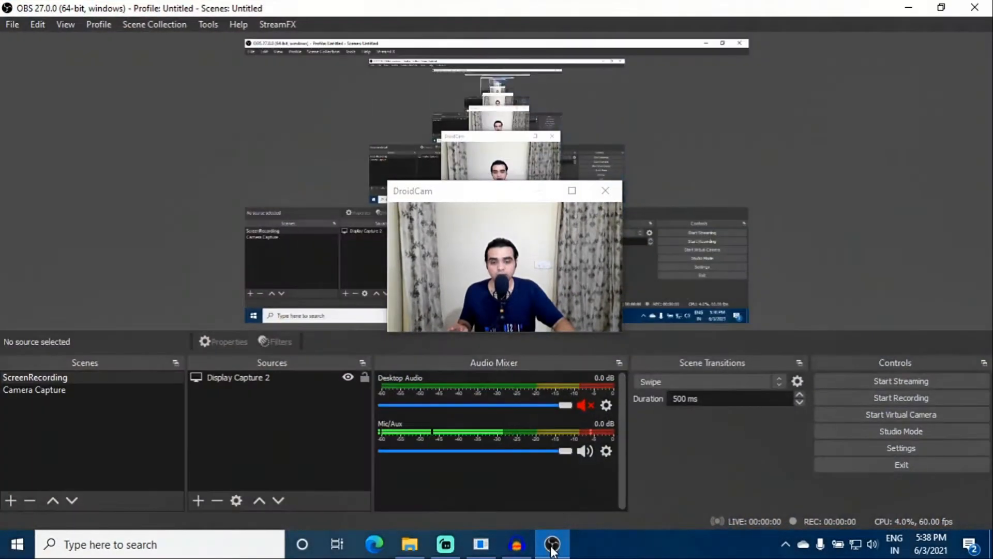
left_click_drag(461, 195, 826, 200)
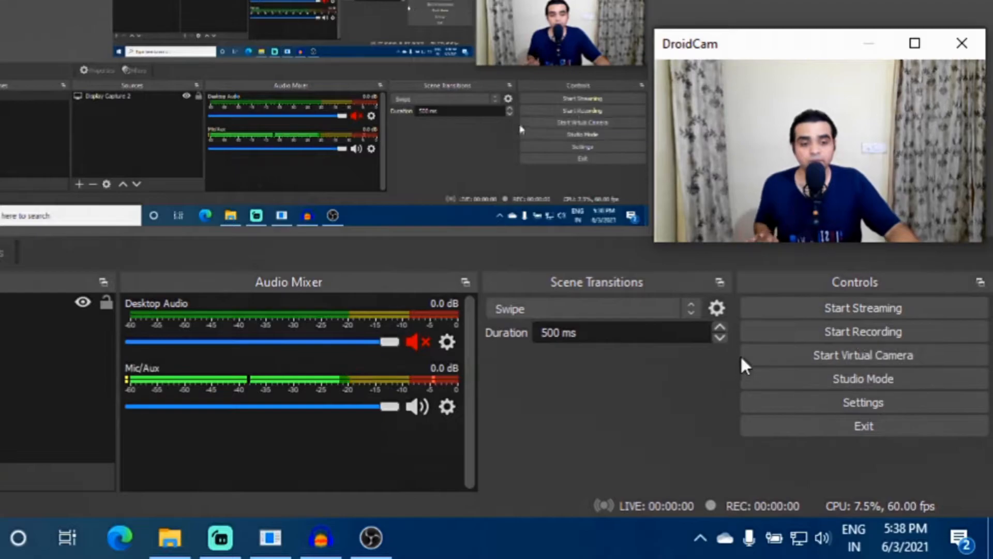
left_click(860, 331)
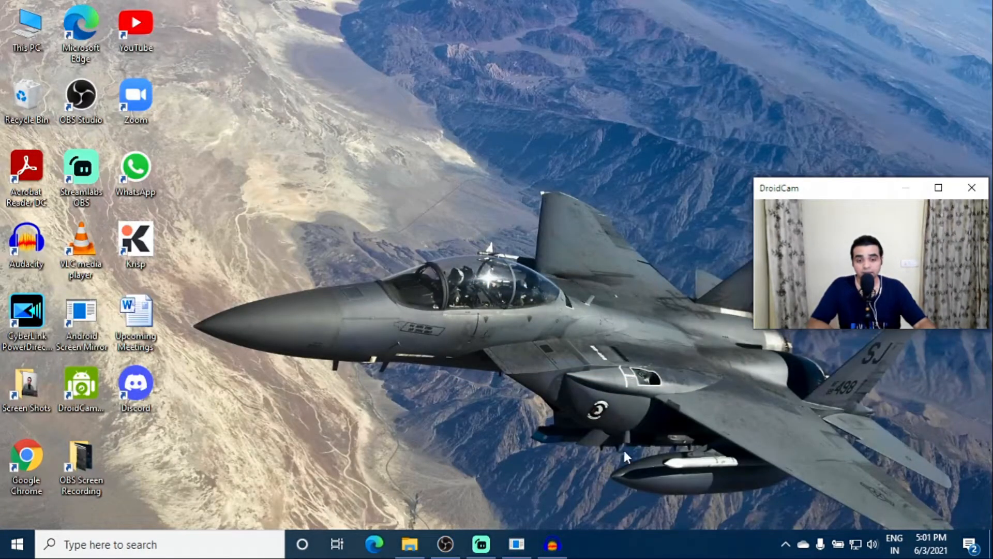
- Switch to Audacity, record a voice track of about 24 seconds, and return to OBS
left_click(551, 543)
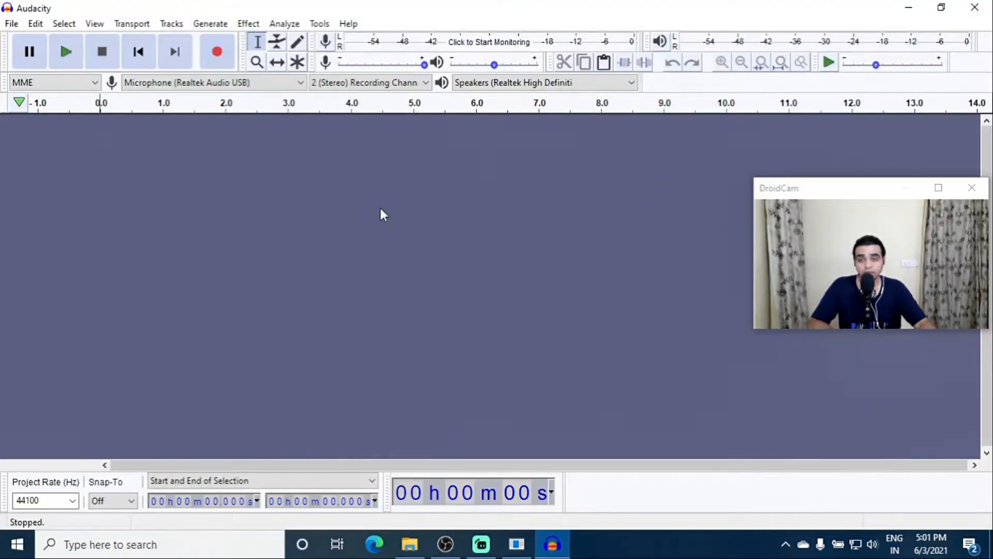
left_click(222, 56)
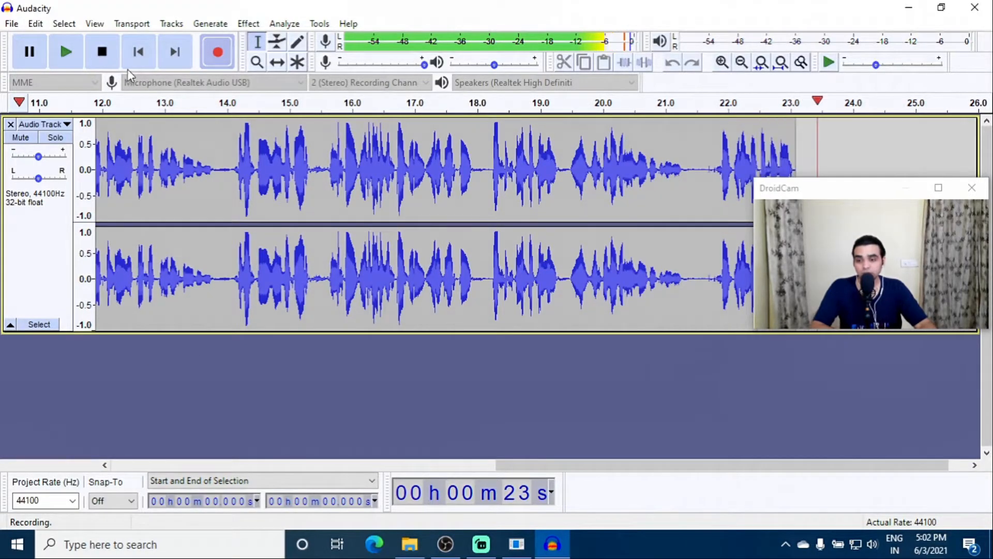
left_click(103, 53)
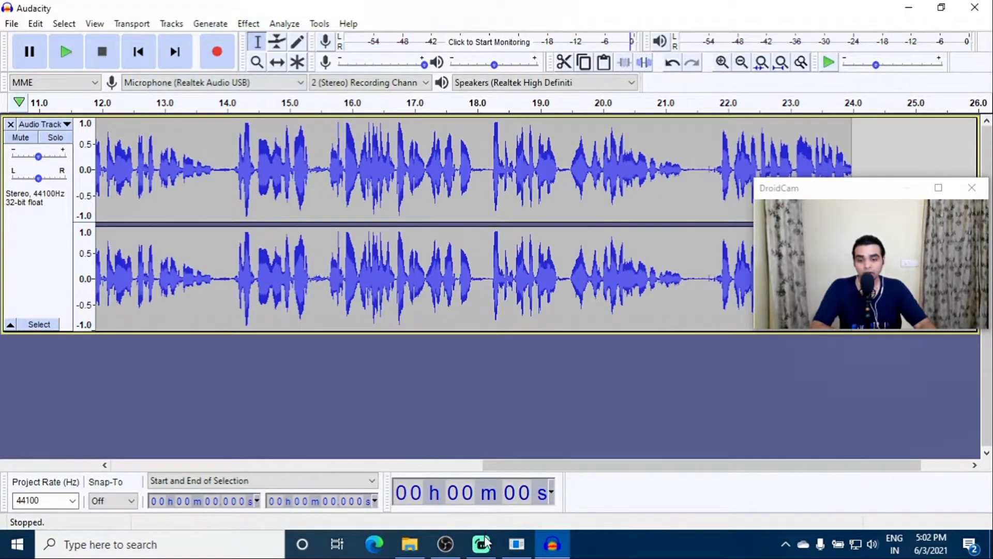
left_click(446, 544)
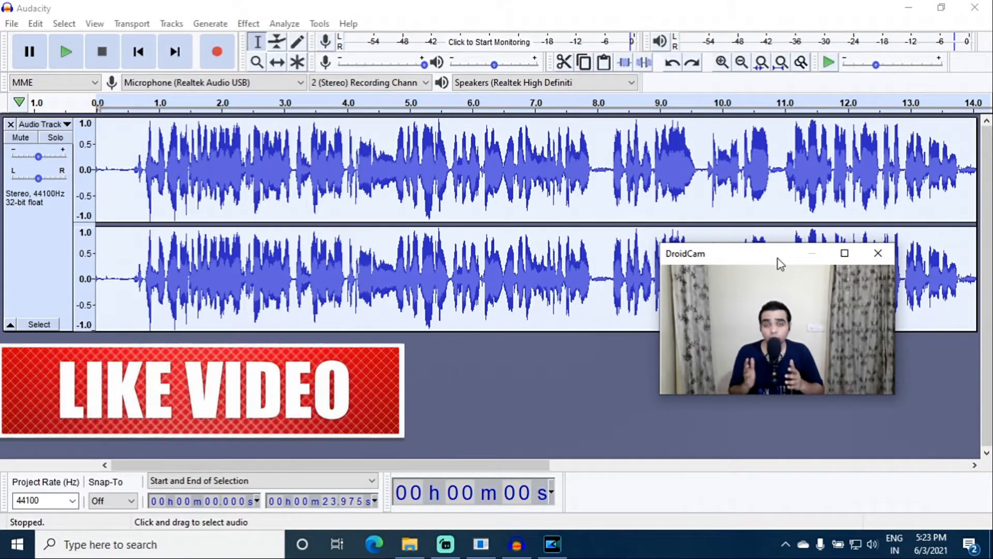
- Normalize the whole recorded audio track to a peak amplitude of -3.0 dB with DC offset removal
left_click_drag(778, 259, 523, 243)
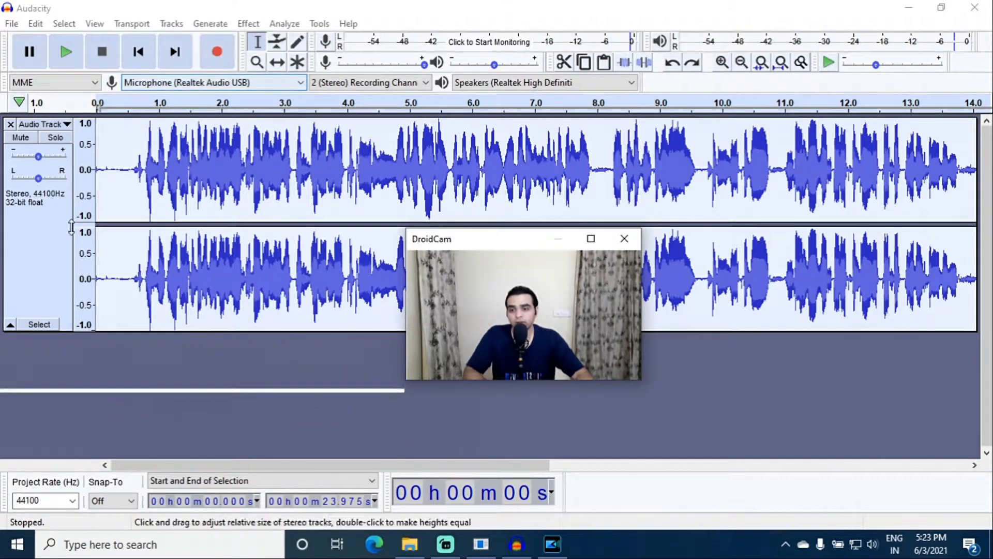
left_click(48, 248)
left_click(249, 24)
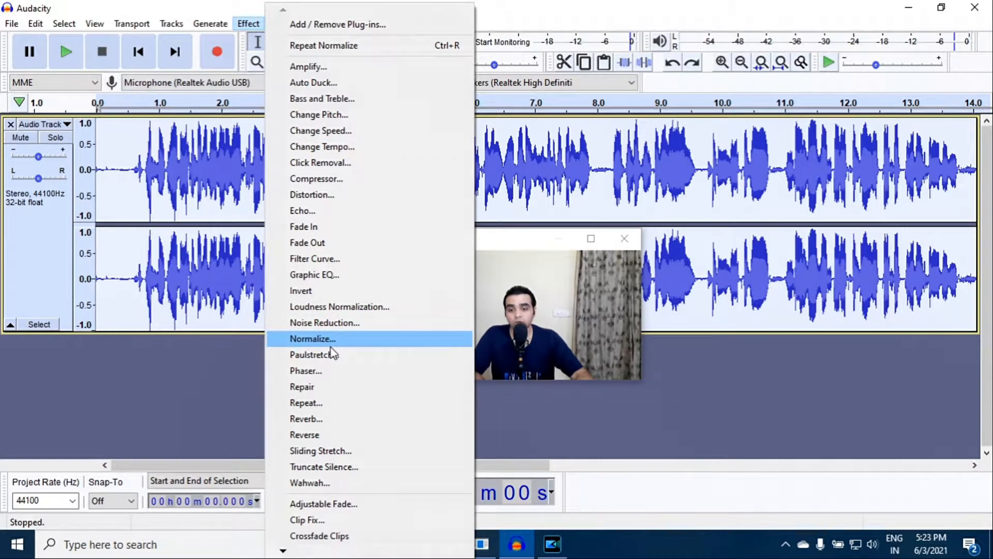
left_click(332, 345)
left_click_drag(483, 241, 697, 222)
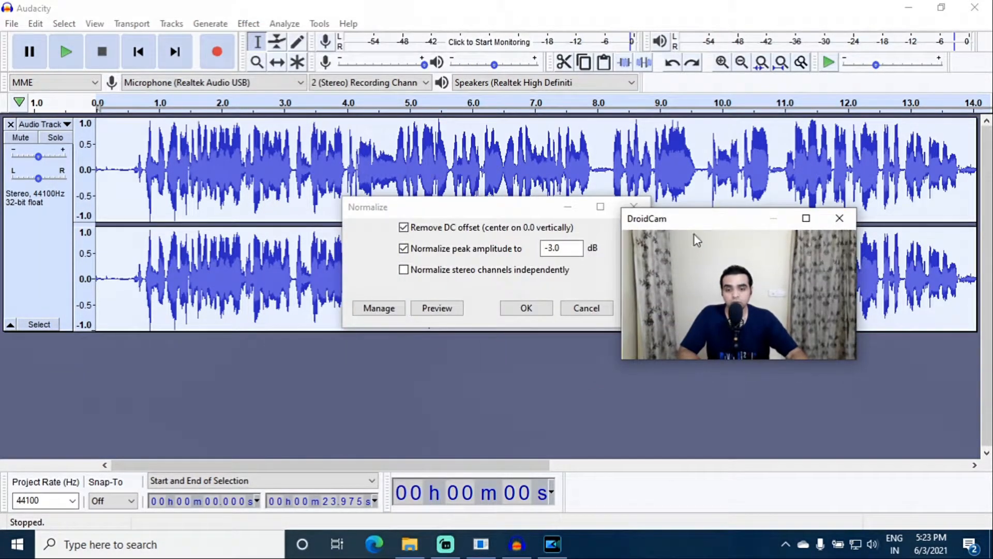
left_click(542, 311)
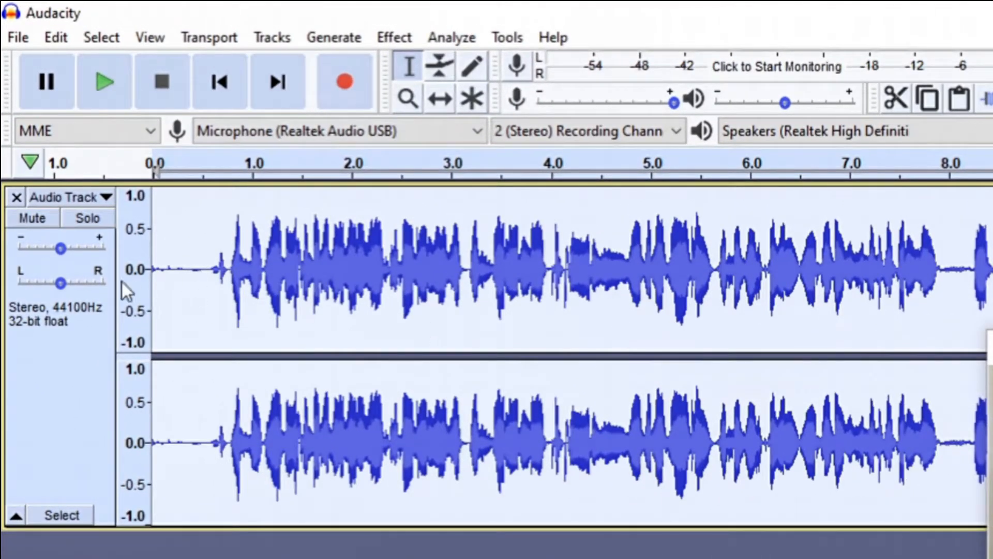
- Export the normalized audio as a WAV file into the OBS Screen Recording folder
left_click(17, 36)
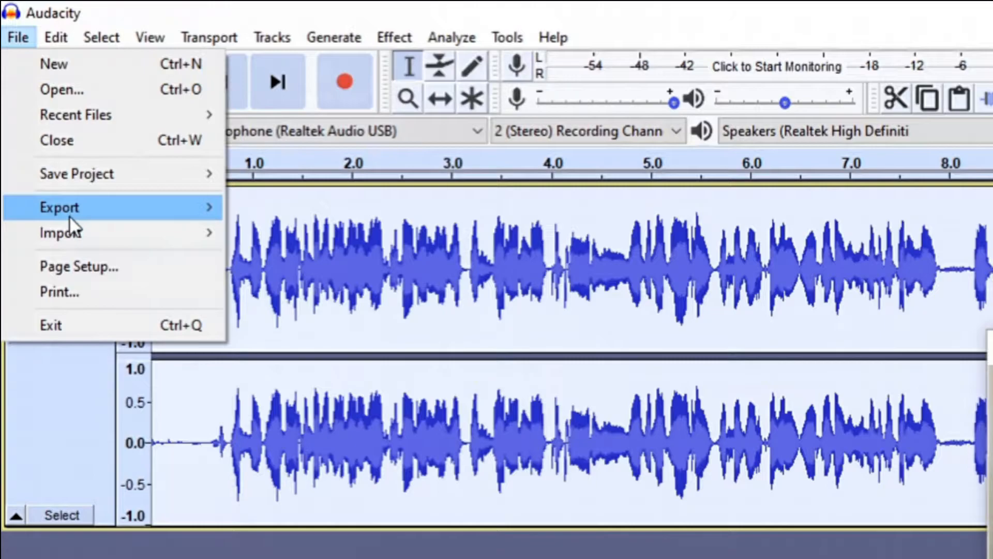
mouse_move(70, 218)
left_click(293, 236)
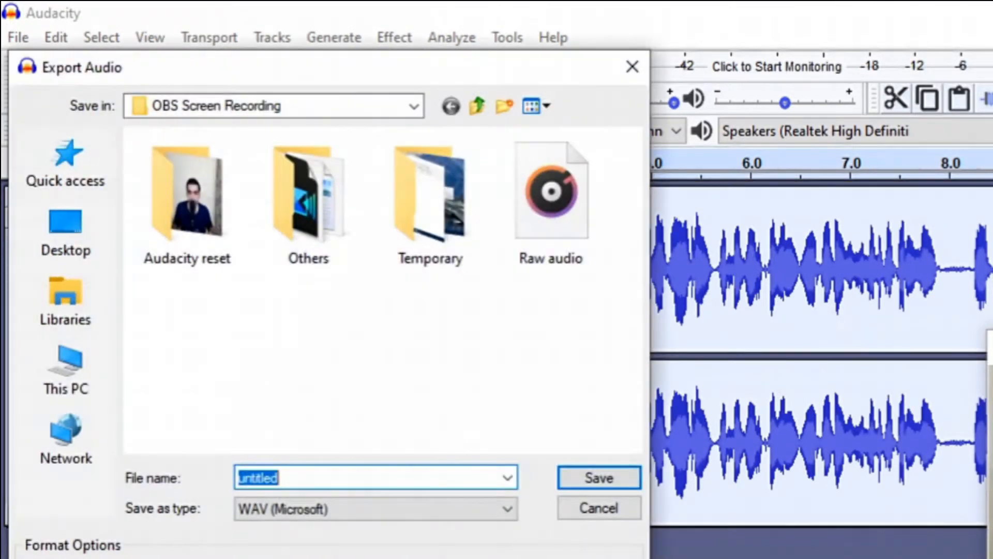
left_click(600, 477)
- Minimize Audacity and launch CyberLink PowerDirector 18 from the desktop
left_click(913, 6)
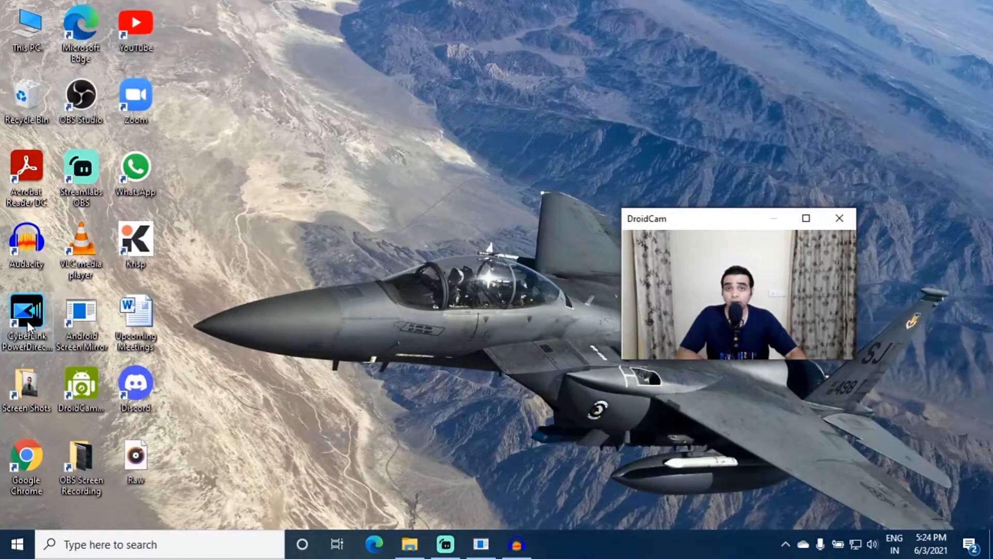
left_click(26, 320)
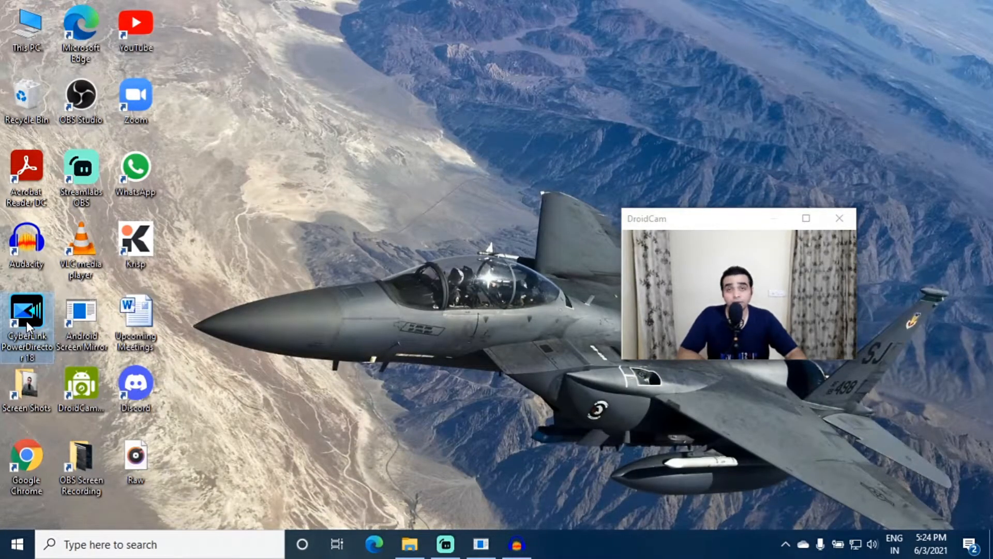
double_click(25, 321)
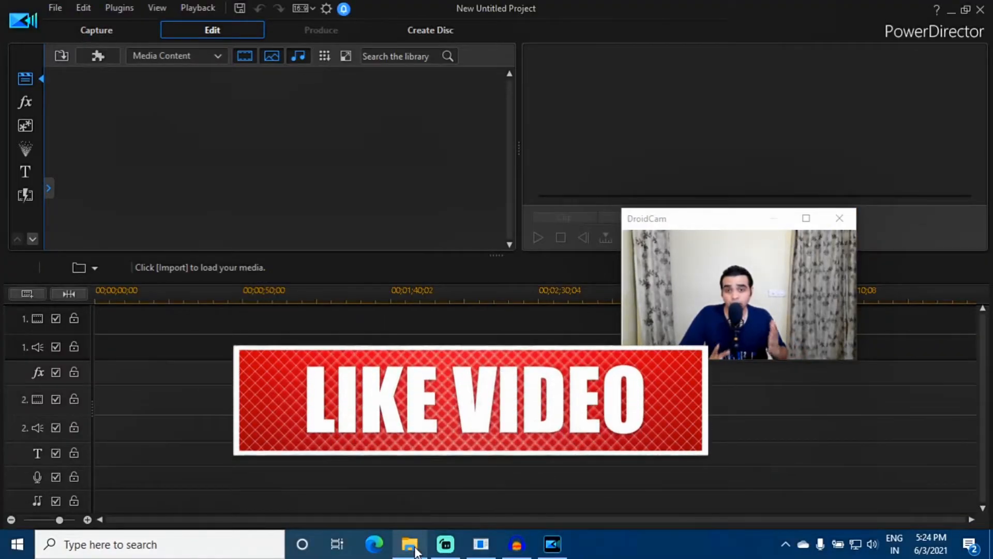
- Import Raw audio and Vid from the OBS Screen Recording folder into the PowerDirector media library
left_click_drag(698, 219, 399, 108)
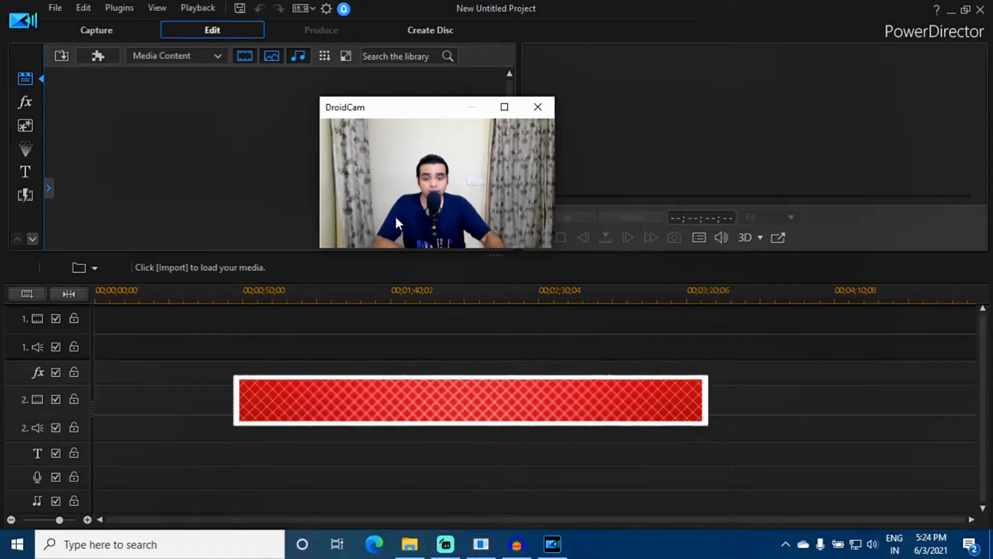
left_click(404, 547)
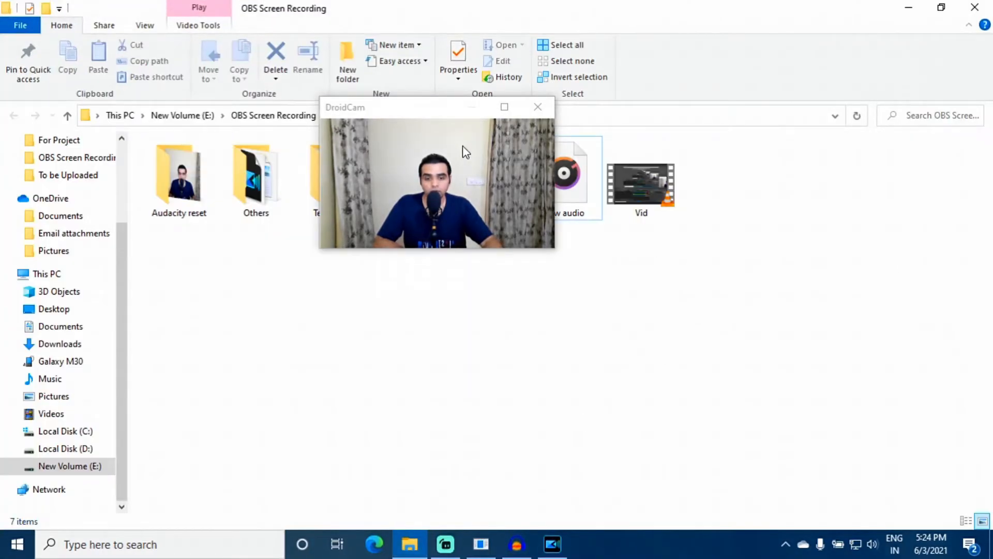
left_click_drag(434, 115, 372, 116)
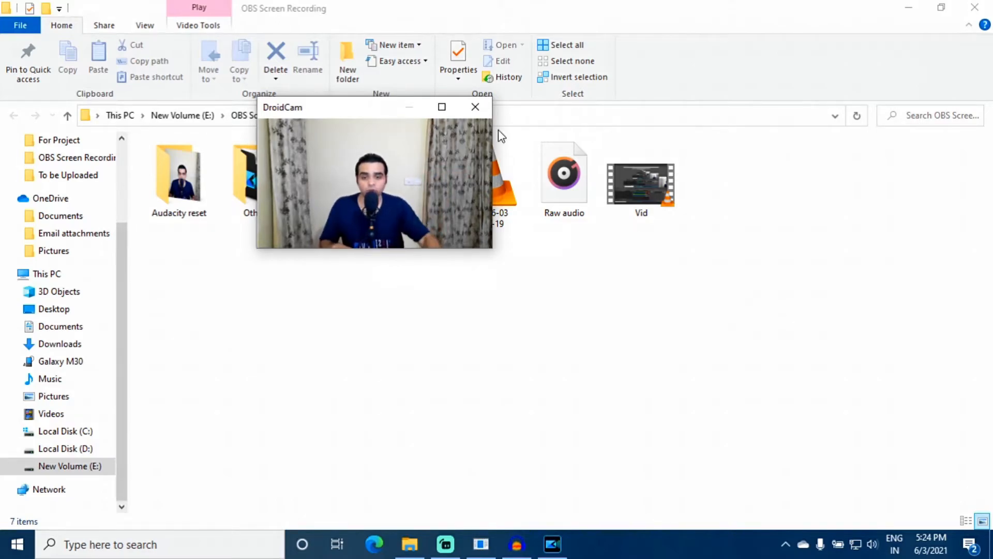
left_click_drag(723, 156, 104, 138)
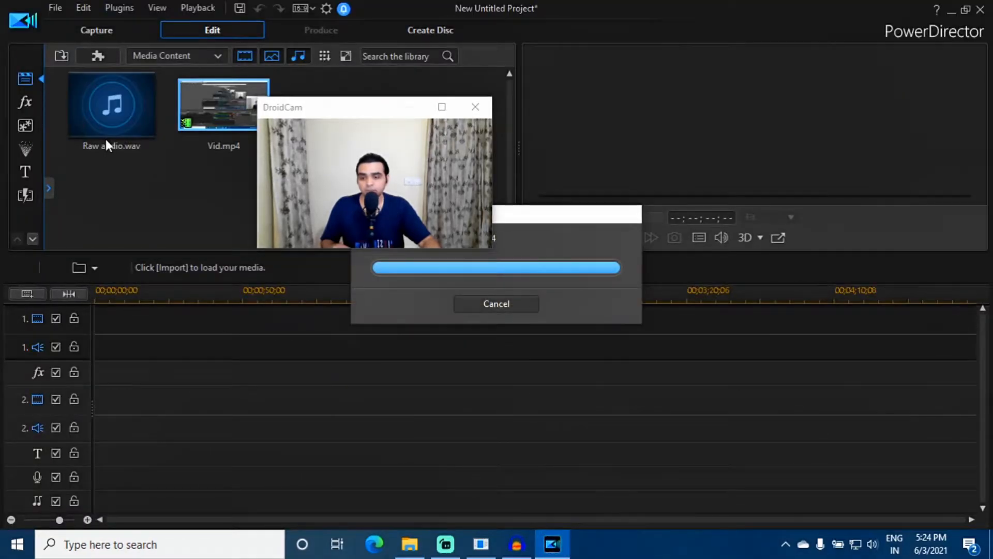
- Place Vid.mp4 at the start of the first video track and play back its opening seconds in the preview
left_click_drag(336, 117, 397, 108)
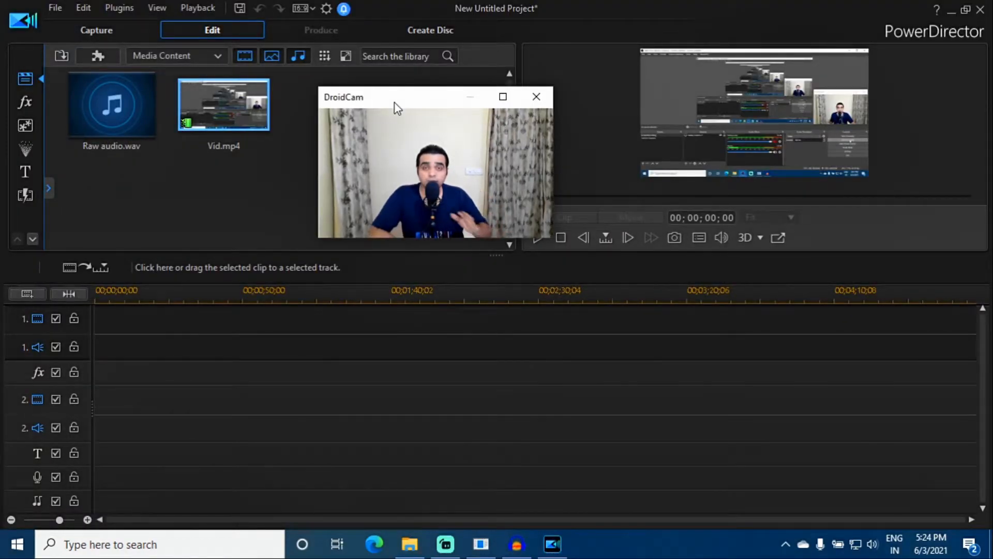
left_click_drag(236, 111, 95, 331)
left_click_drag(417, 104, 378, 101)
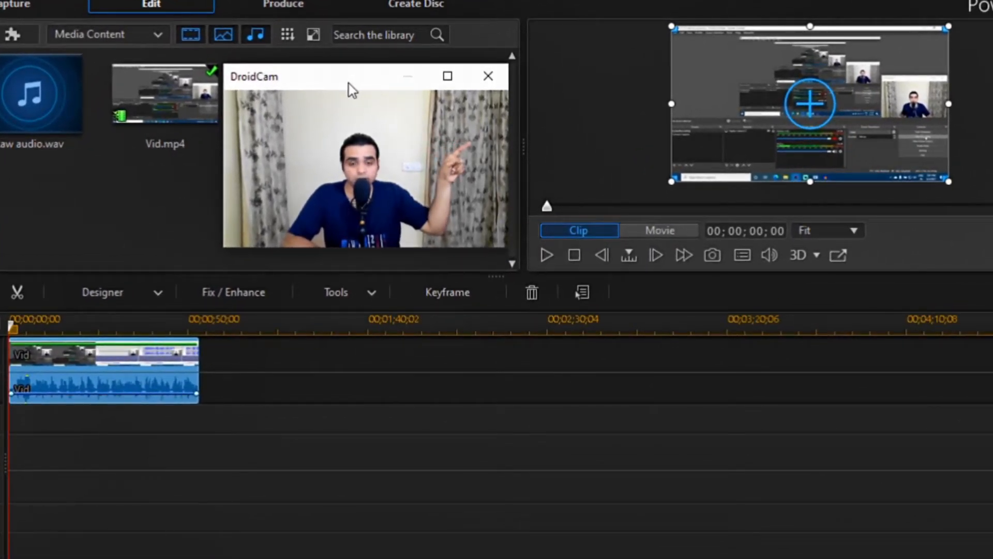
left_click(545, 253)
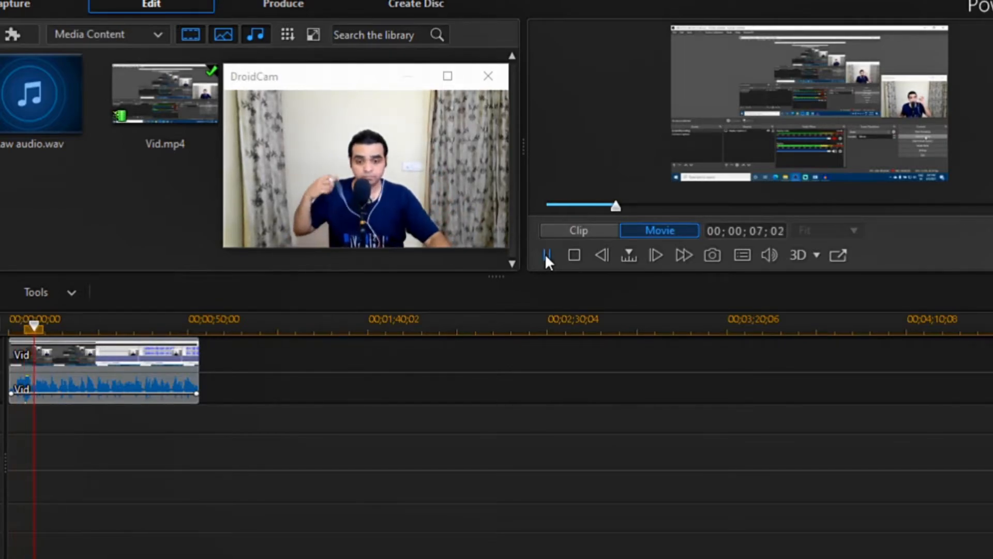
left_click(546, 253)
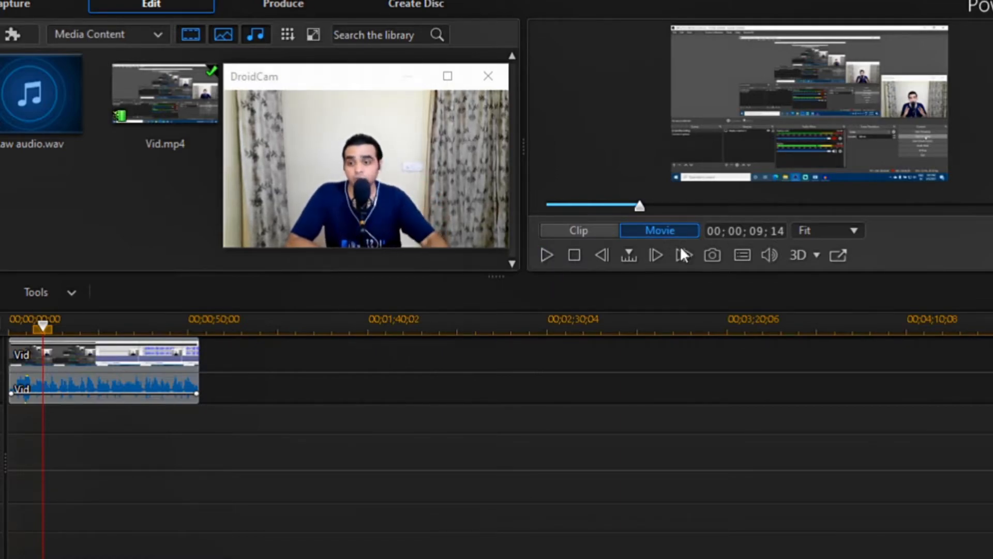
- Place Raw audio.wav at the start of the second audio track and play the movie back from 00;00;07;11
left_click(40, 106)
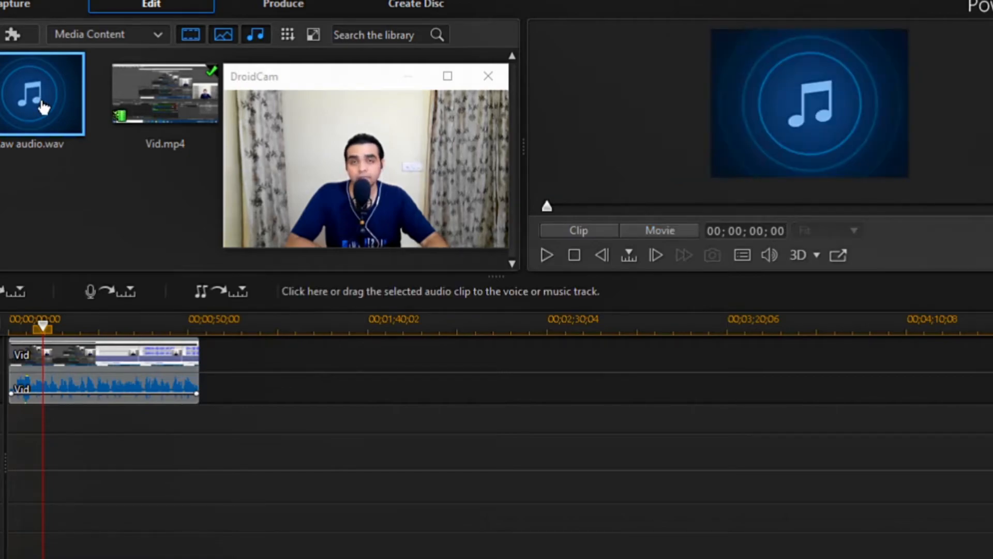
left_click_drag(22, 105, 7, 479)
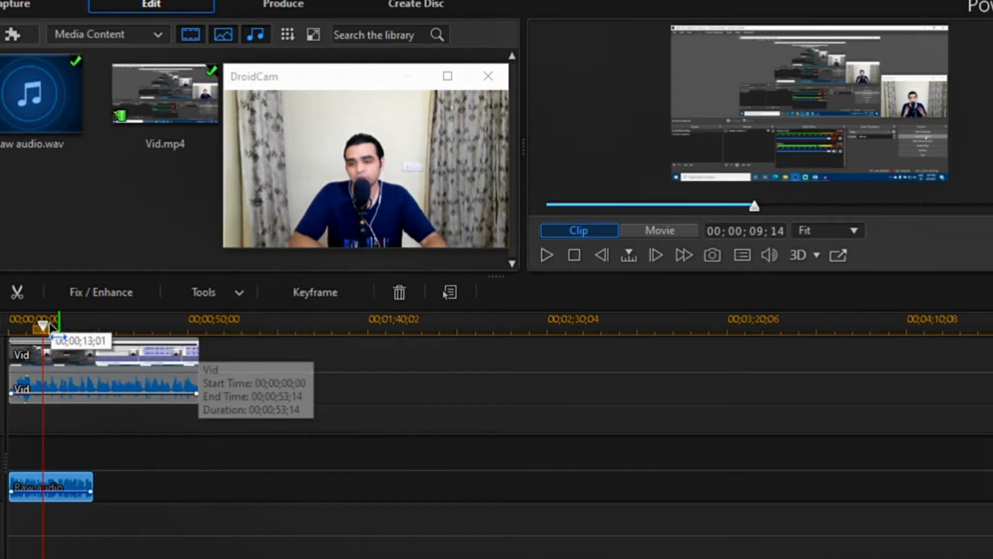
left_click_drag(42, 326, 36, 327)
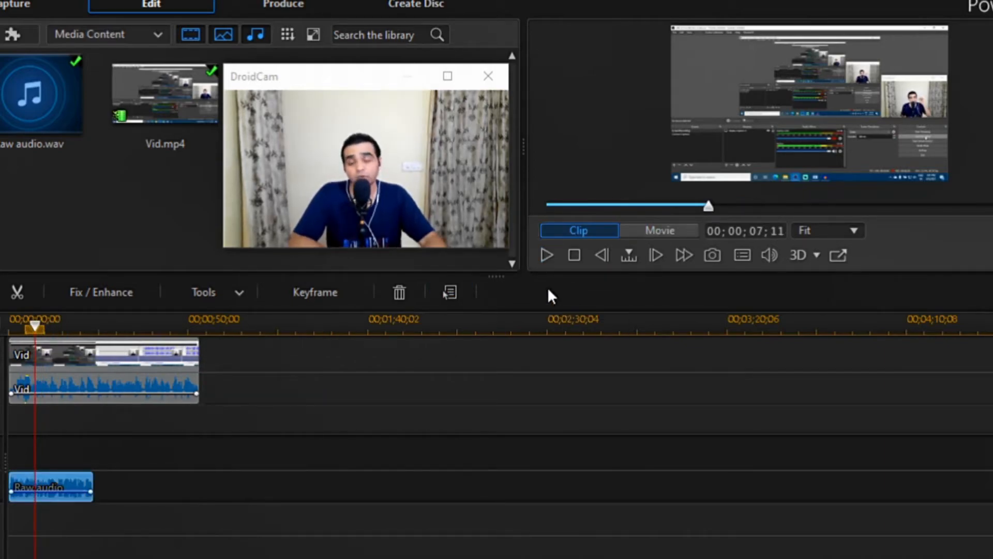
left_click(546, 252)
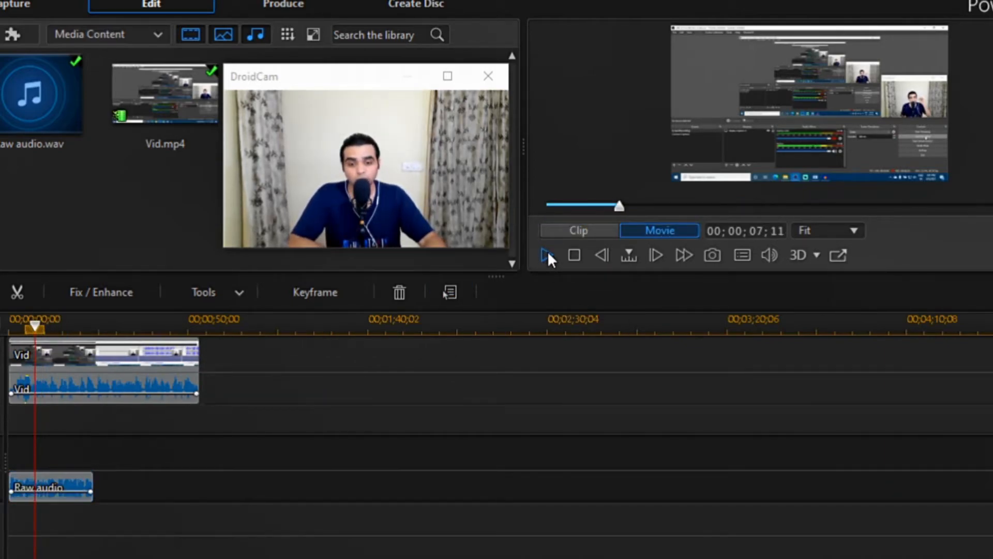
left_click(547, 253)
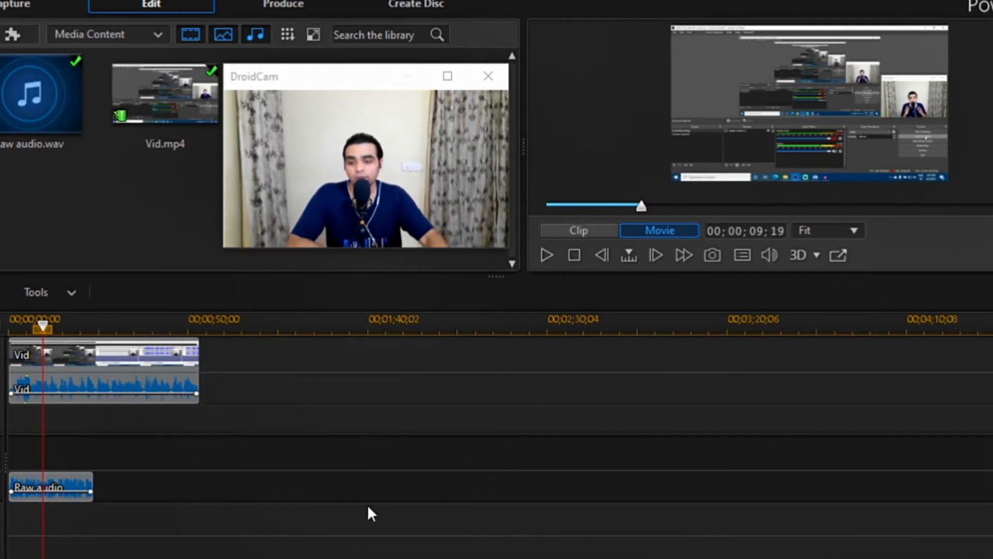
- Synchronize the Raw audio clip with the Vid clip on the timeline using Sync by Audio
left_click(52, 476)
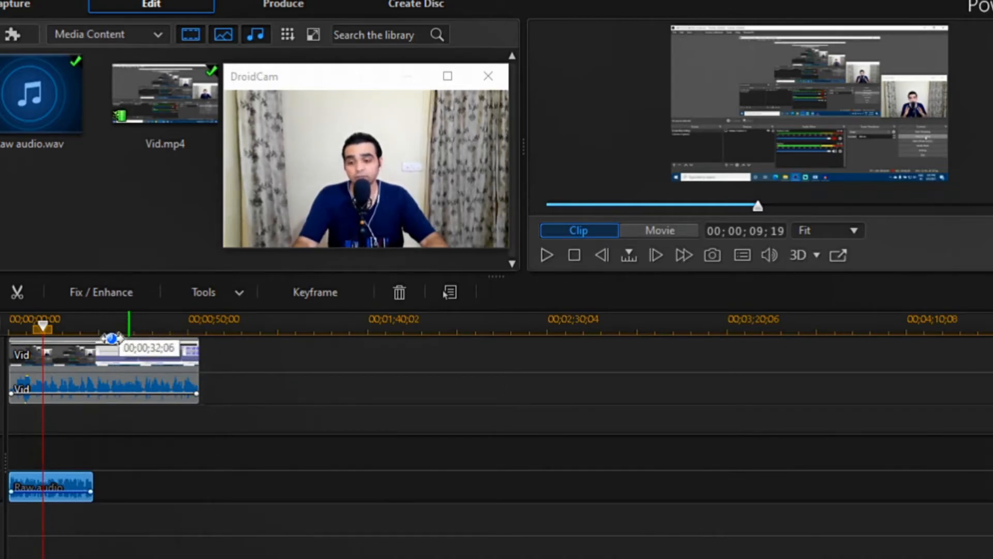
left_click(75, 362, "ctrl")
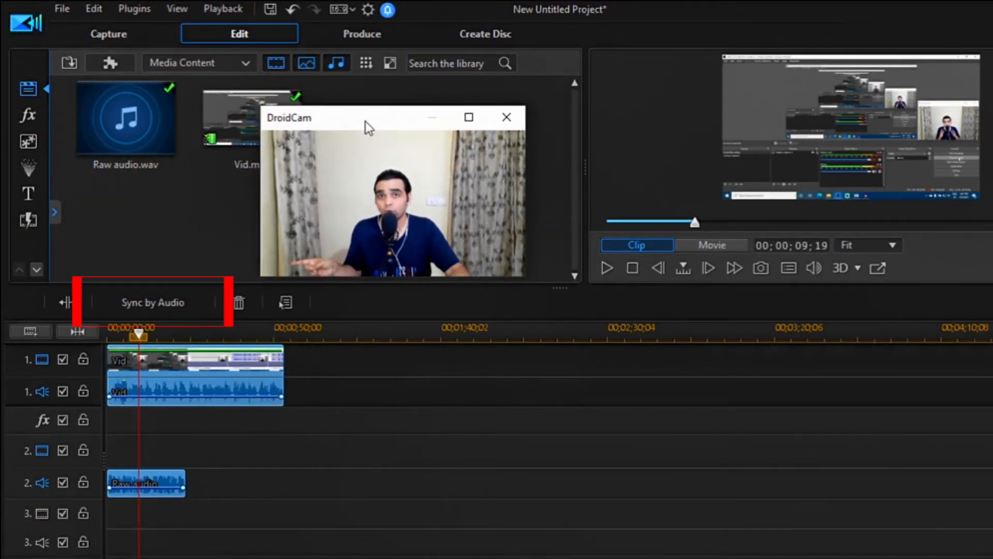
left_click(163, 302)
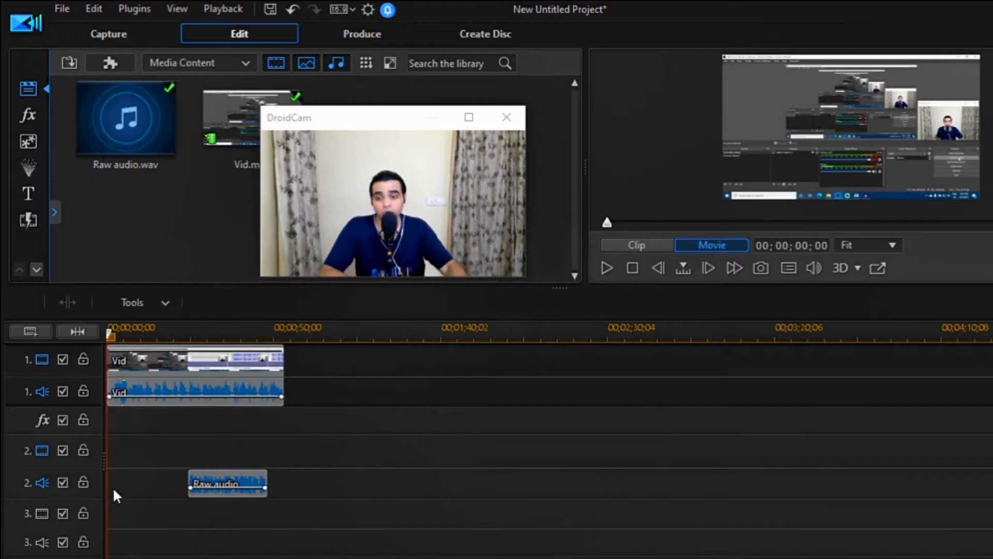
- Check the synced Raw audio clip's start against the Vid clip and play the movie back from 00;00;15;29
mouse_move(207, 487)
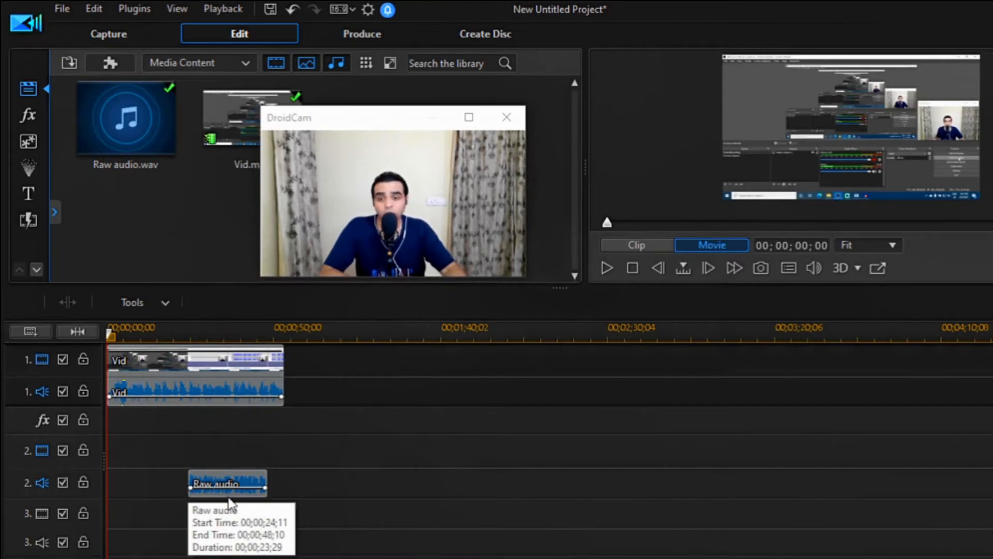
left_click(223, 489)
mouse_move(218, 392)
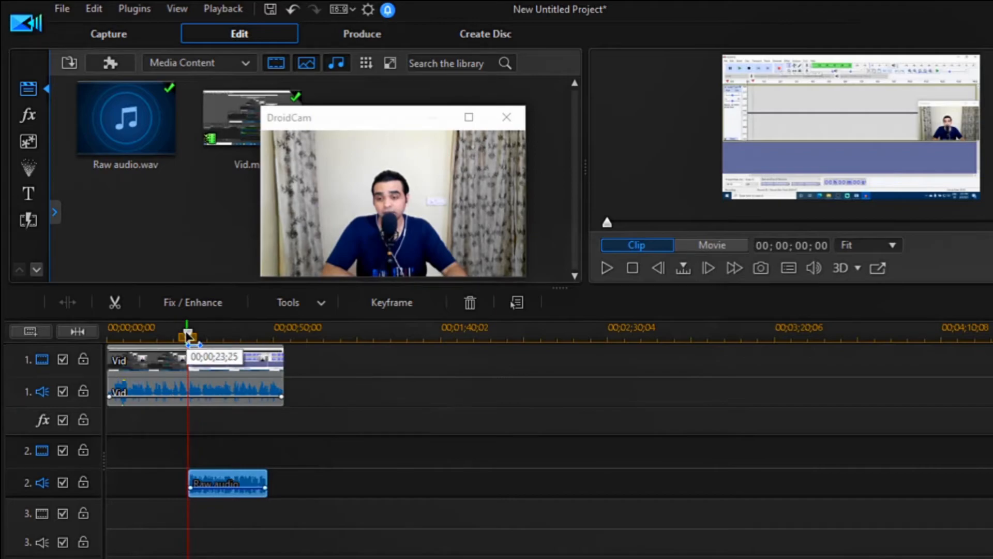
left_click(186, 334)
left_click_drag(186, 336, 186, 335)
left_click(192, 387)
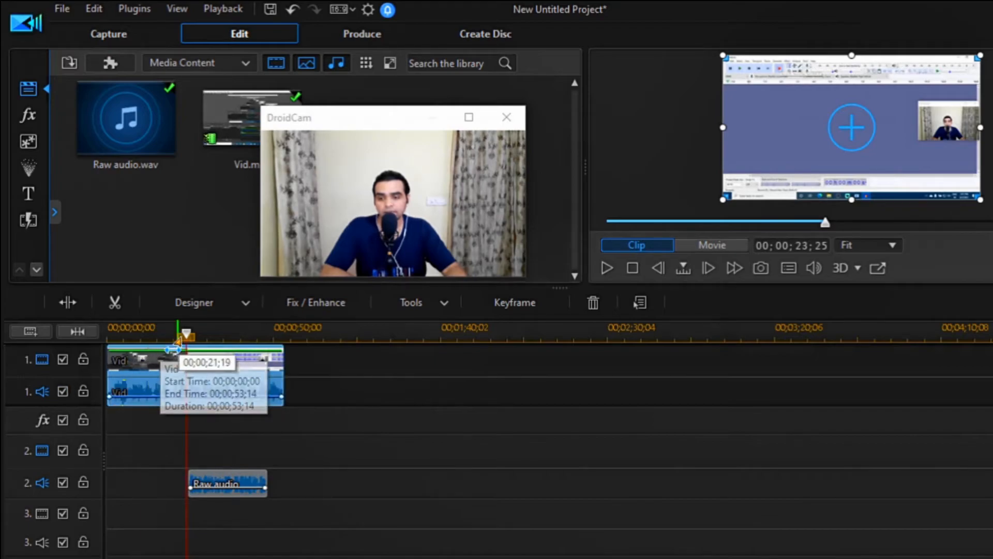
left_click_drag(186, 335, 160, 336)
left_click(119, 388)
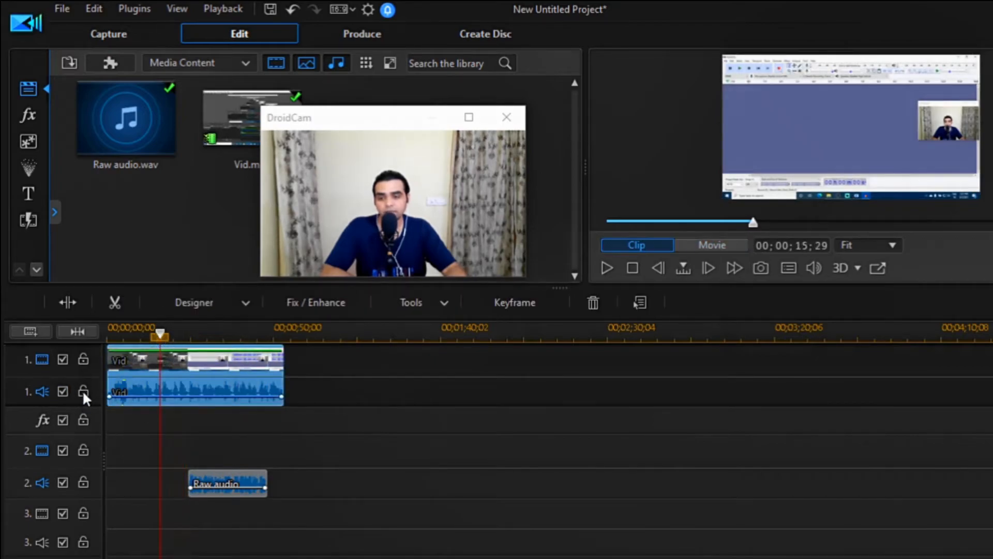
left_click(604, 265)
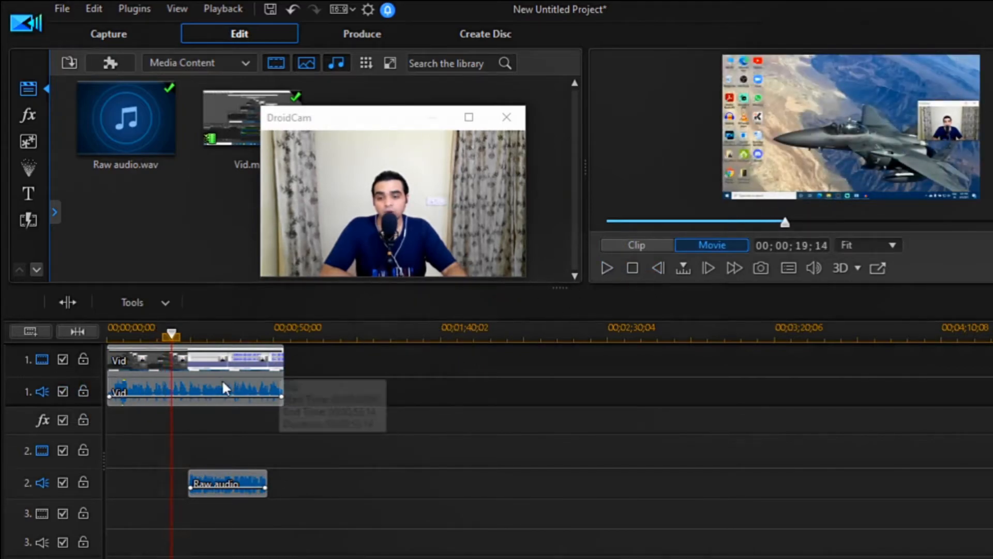
- Disable the first audio track and play back the section just before the Raw audio clip
left_click(62, 392)
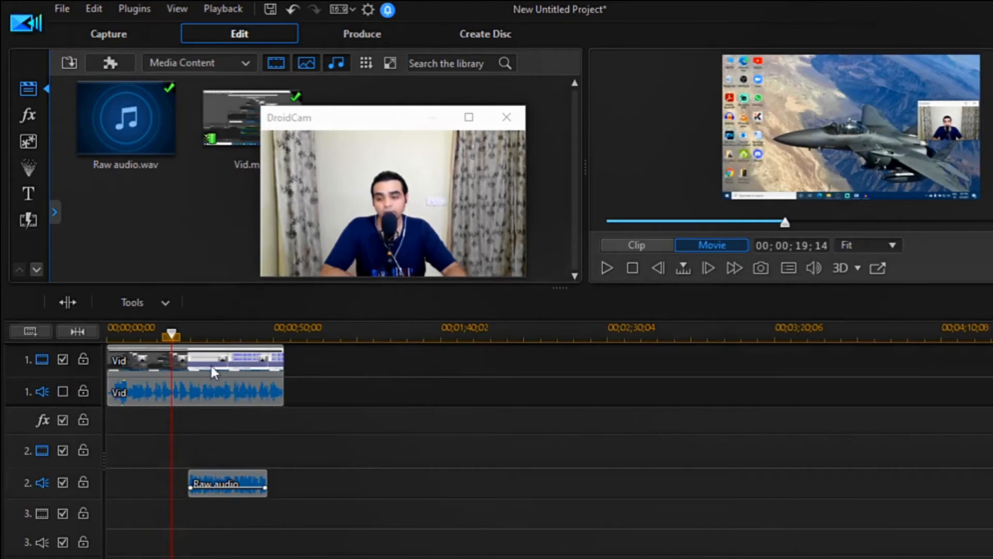
left_click(605, 265)
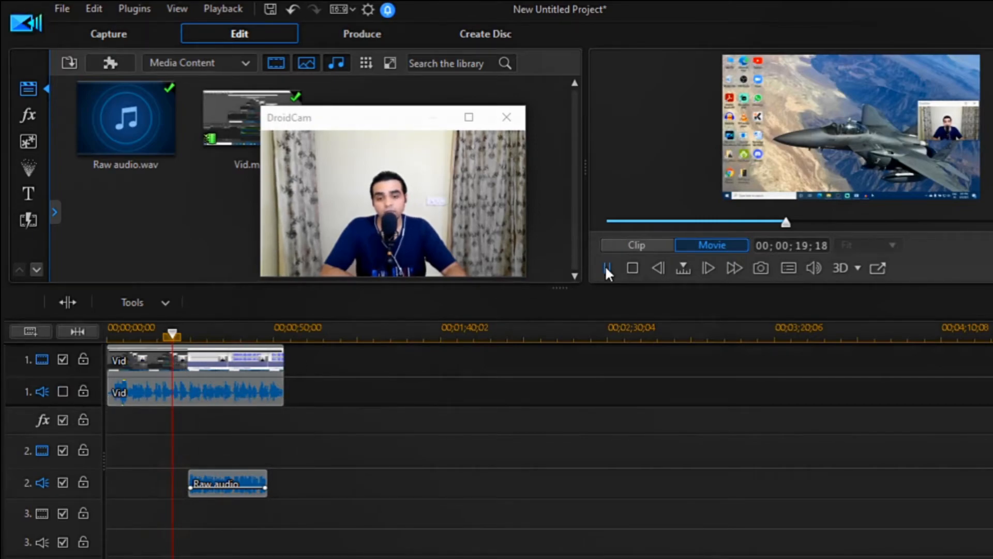
left_click(607, 267)
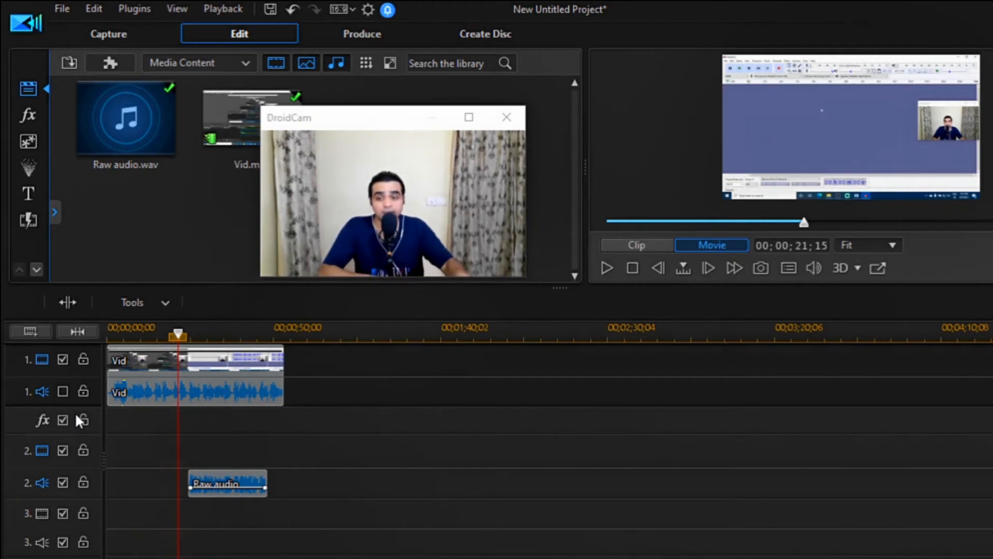
- Enable the first audio track, disable the second, and play back the original sound from the Raw audio clip's start
left_click(181, 337)
left_click_drag(180, 337, 189, 337)
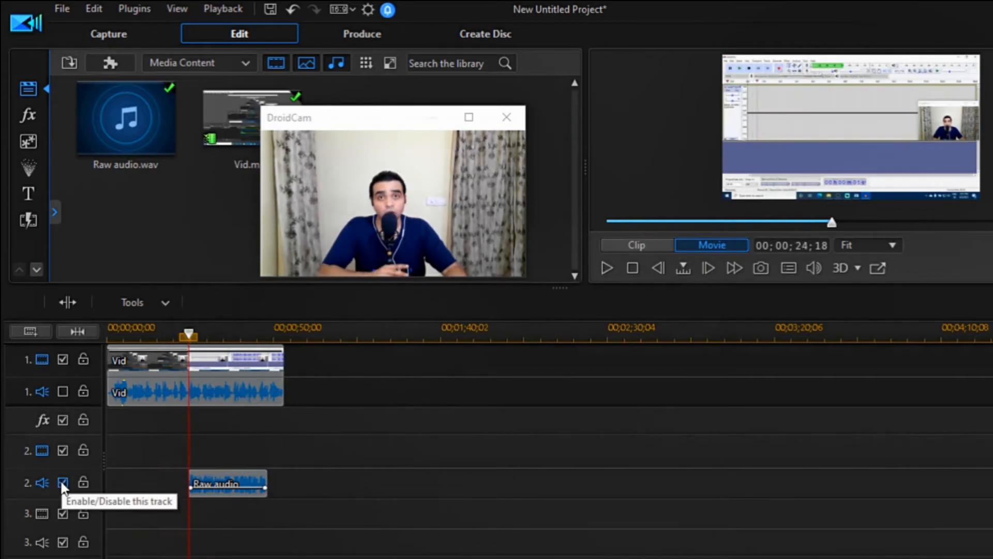
left_click(61, 391)
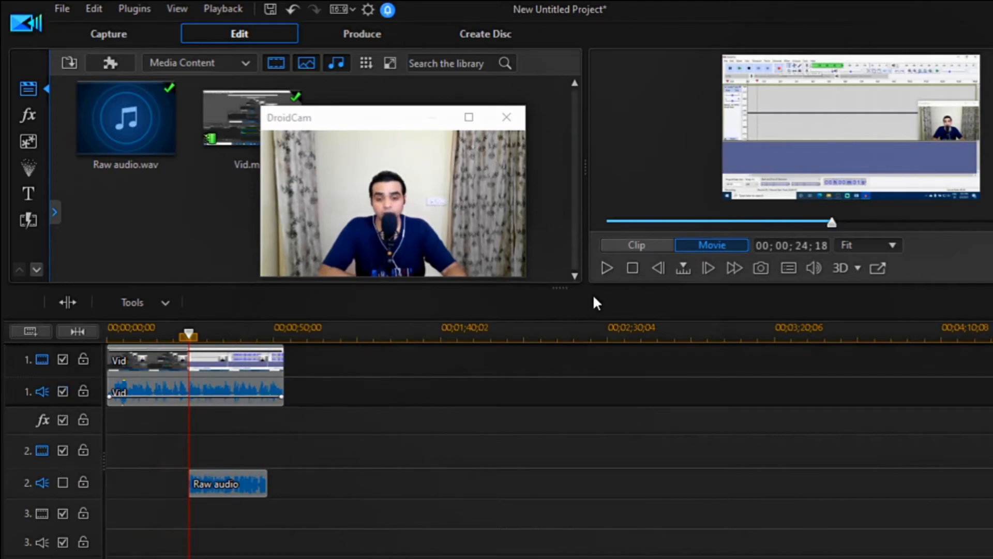
left_click(606, 268)
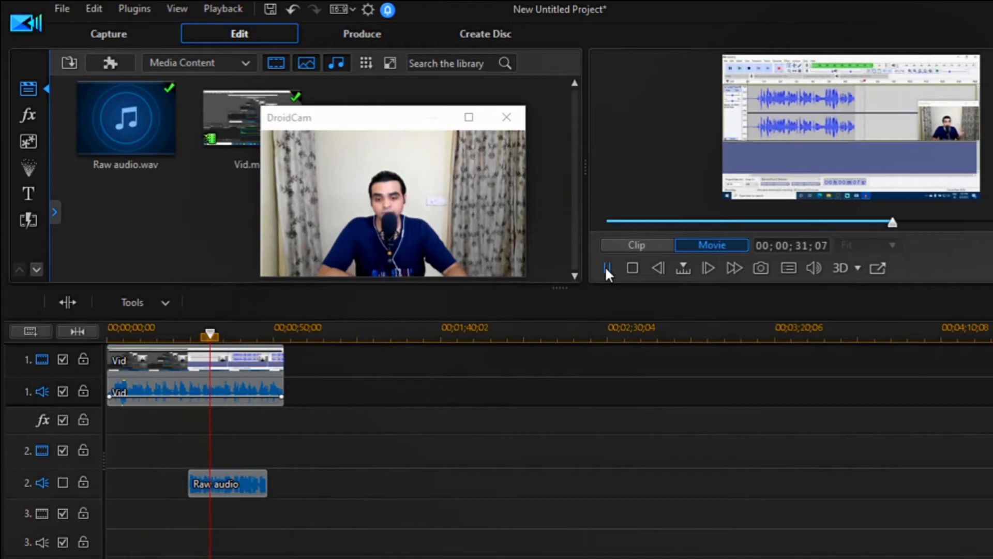
left_click(605, 268)
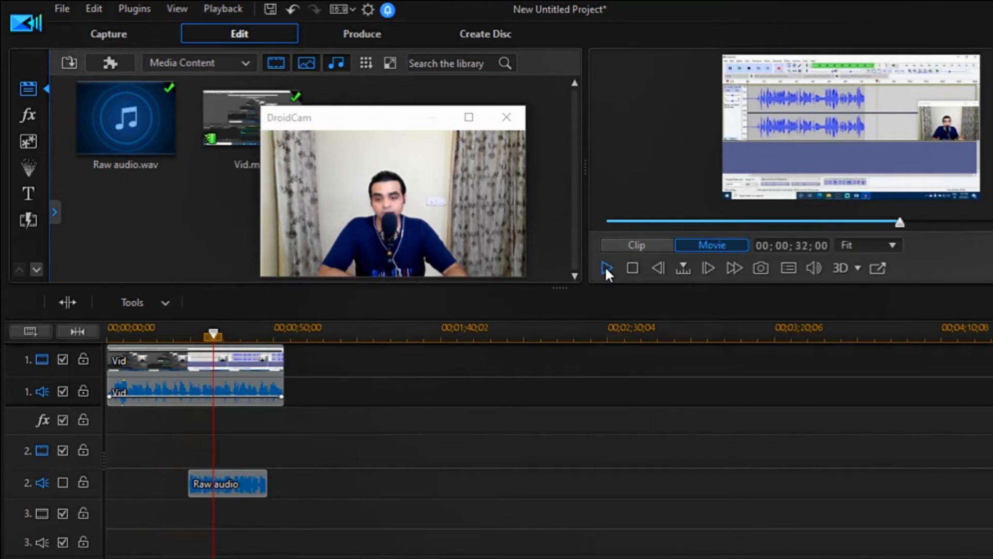
- Disable the first audio track, enable the second, and play the movie from the start of the Raw audio clip
left_click(215, 481)
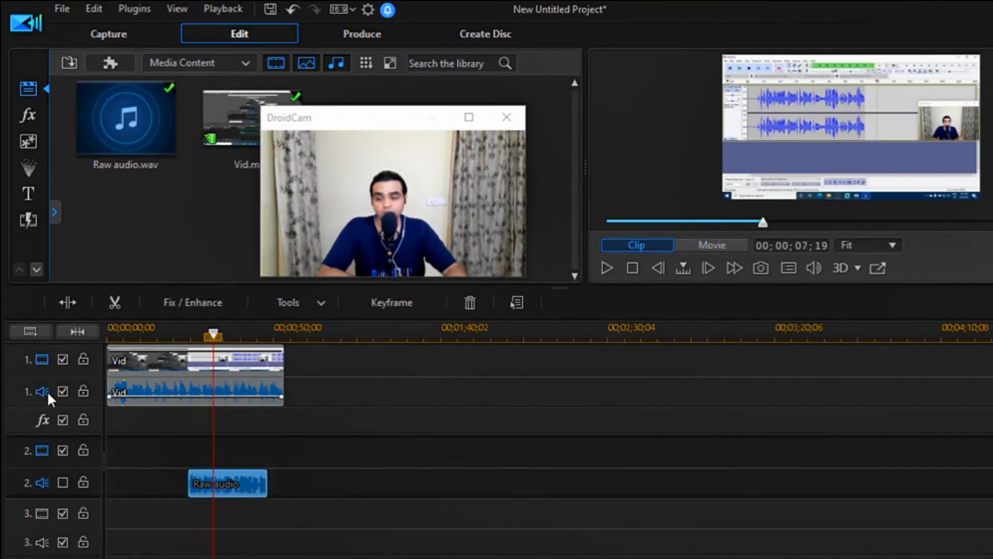
left_click(63, 391)
left_click(63, 482)
left_click(631, 269)
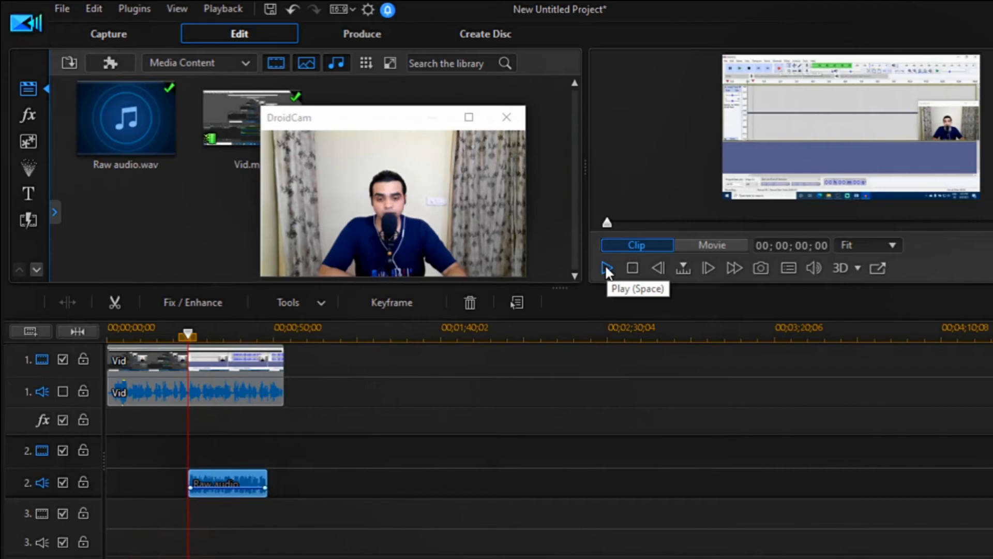
left_click(606, 268)
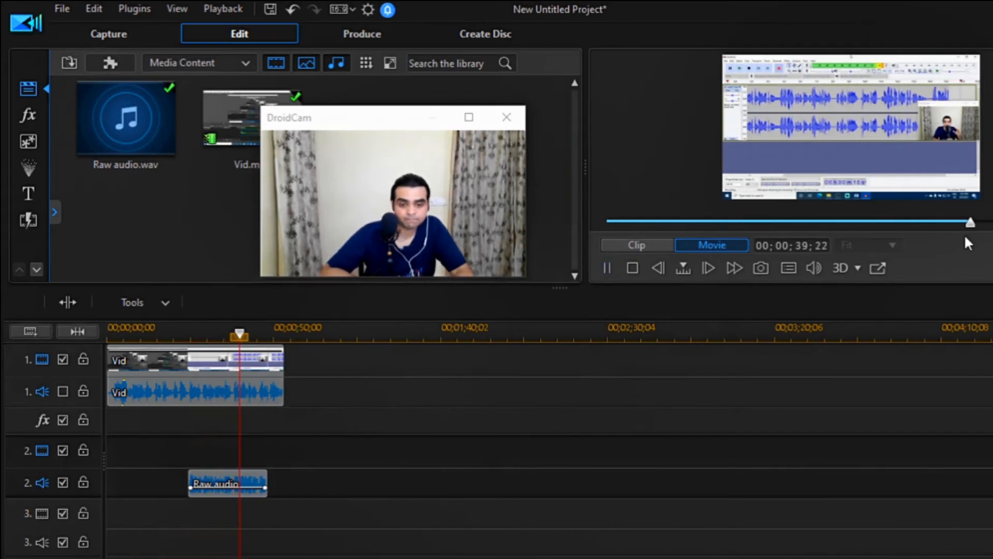
- Reposition the floating DroidCam window over the media library, clear of the timeline
left_click_drag(370, 123, 651, 558)
left_click(877, 267)
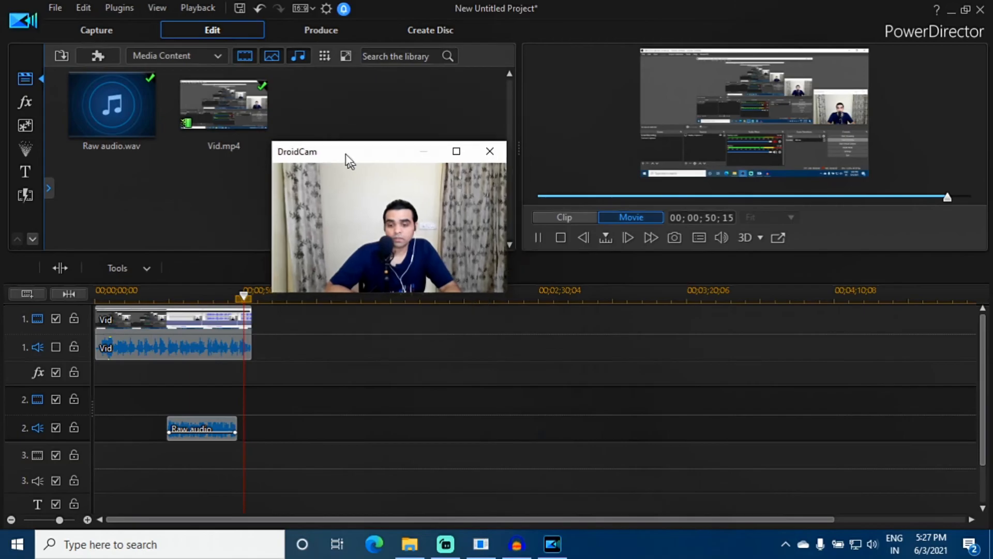
left_click_drag(350, 162, 328, 135)
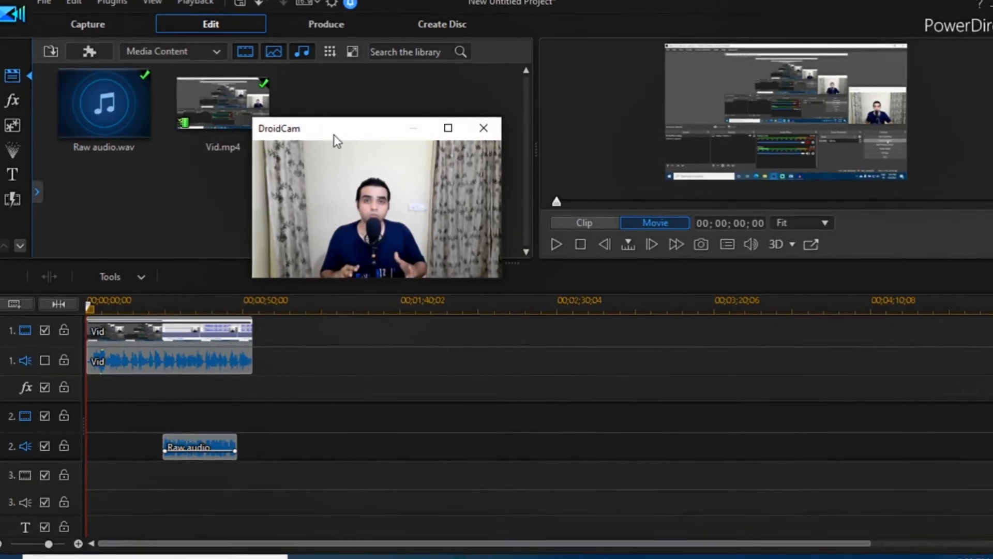